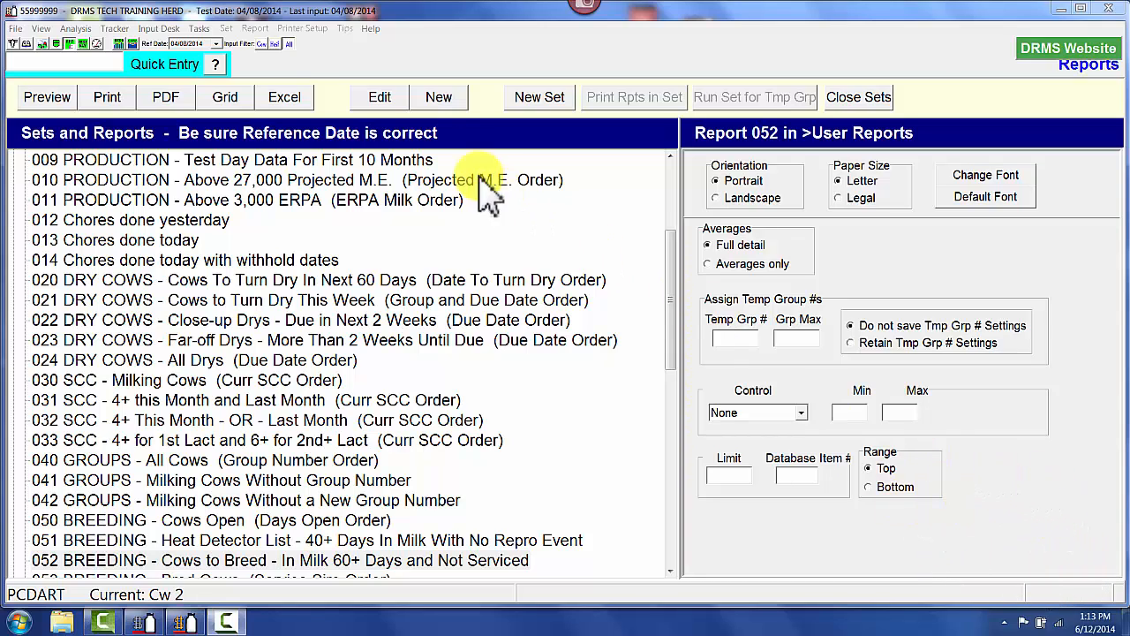
Step: Set up a service sire recommendation import in the Select Sires format, matched by index number
click(202, 30)
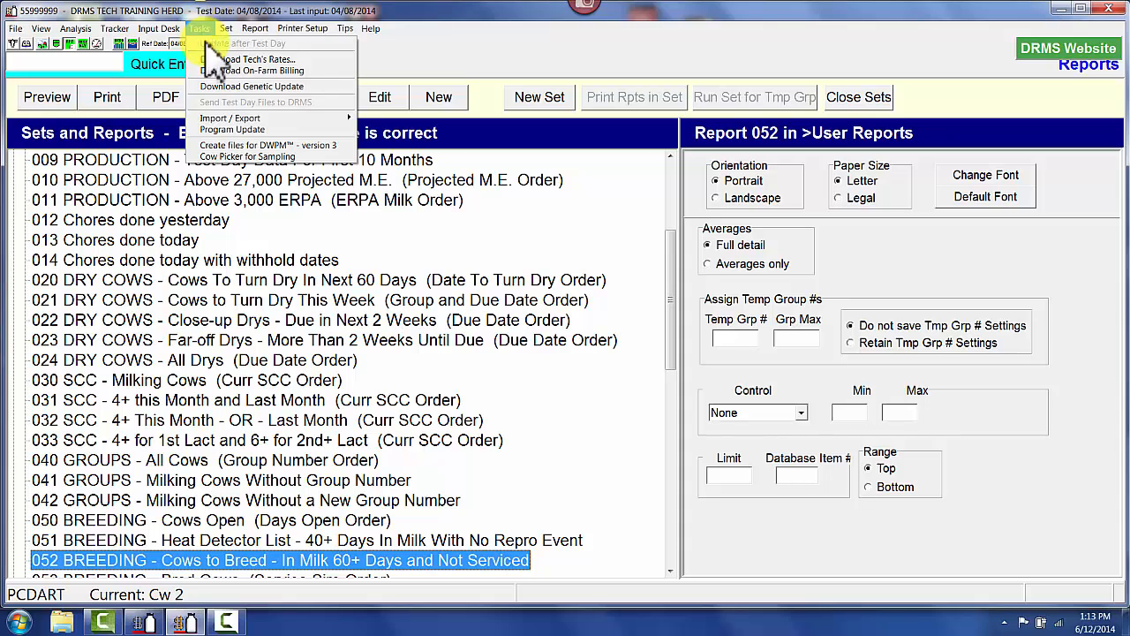
mouse_move(252, 119)
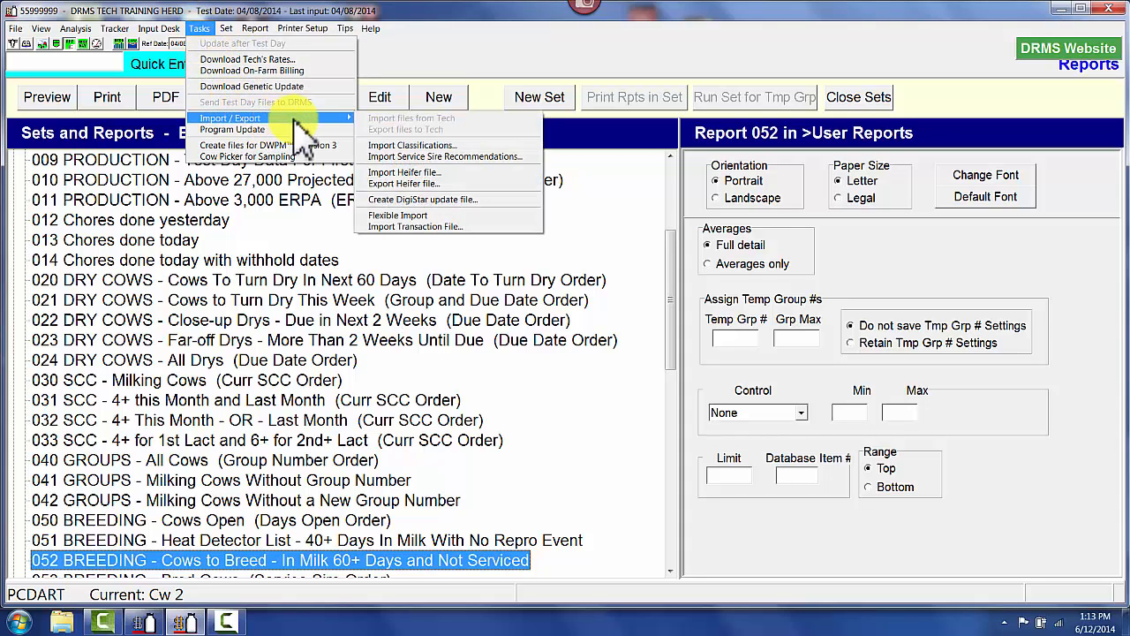
click(408, 159)
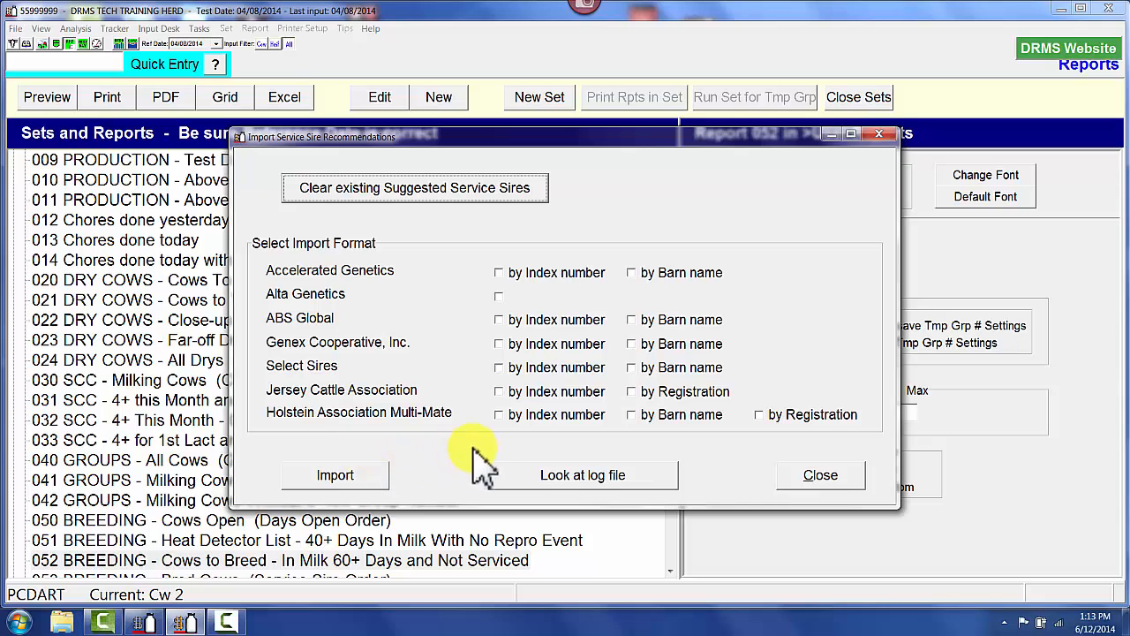
click(500, 368)
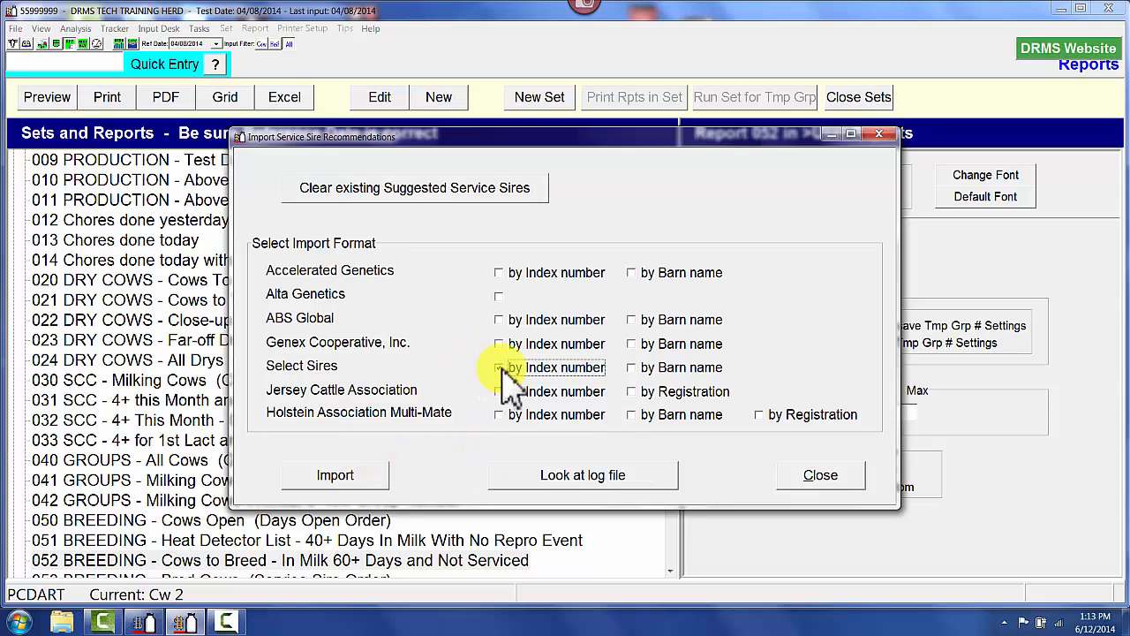
Step: Import the 55999999 file from the "service sire reccom" folder on Removable Disk (E:), and close the import log and import window
click(357, 481)
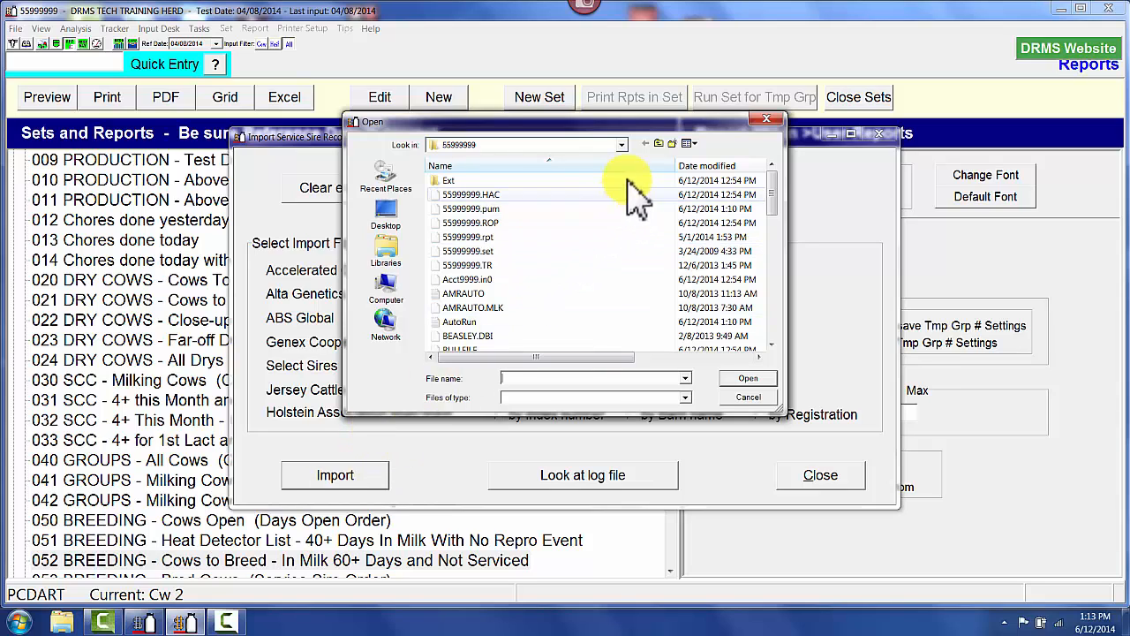
click(622, 144)
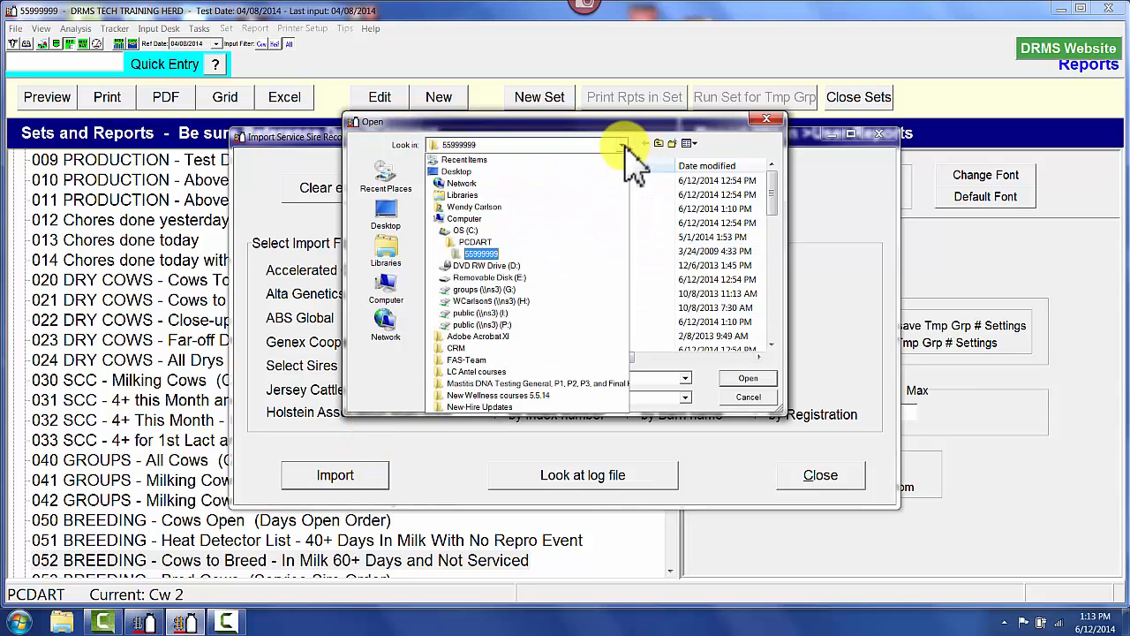
click(490, 277)
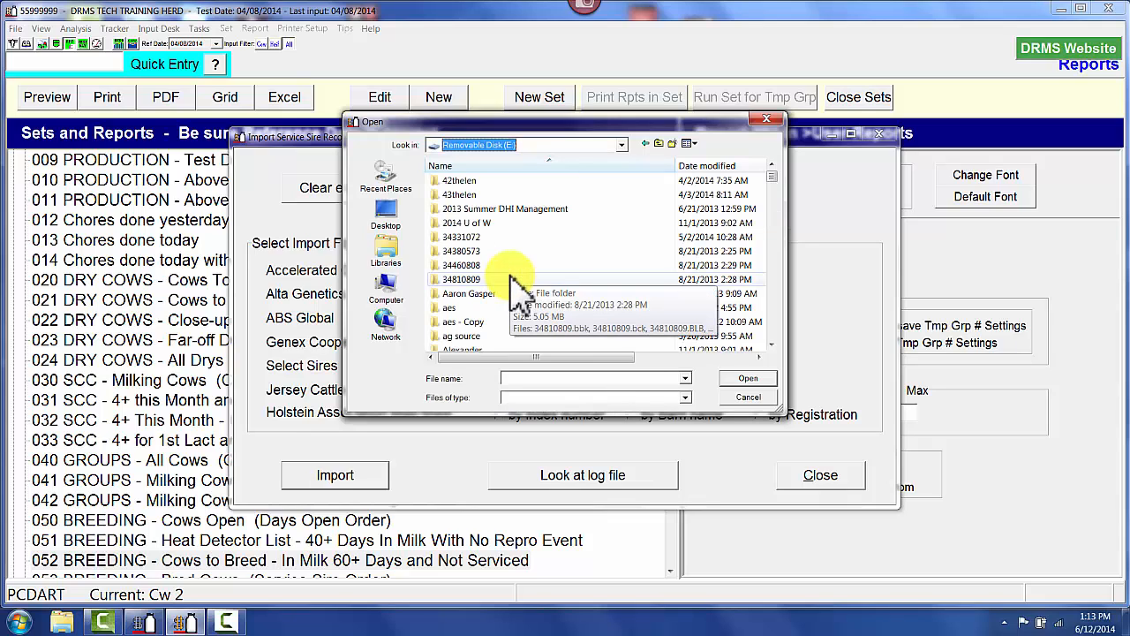
click(521, 282)
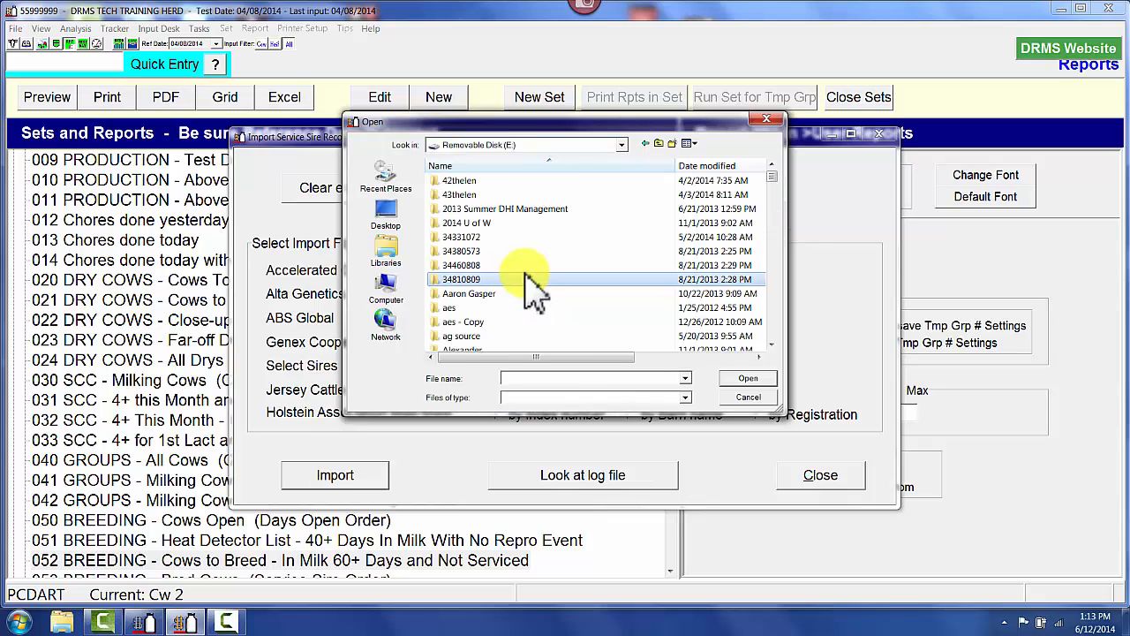
scroll(530, 287, down, 5)
scroll(527, 284, down, 3)
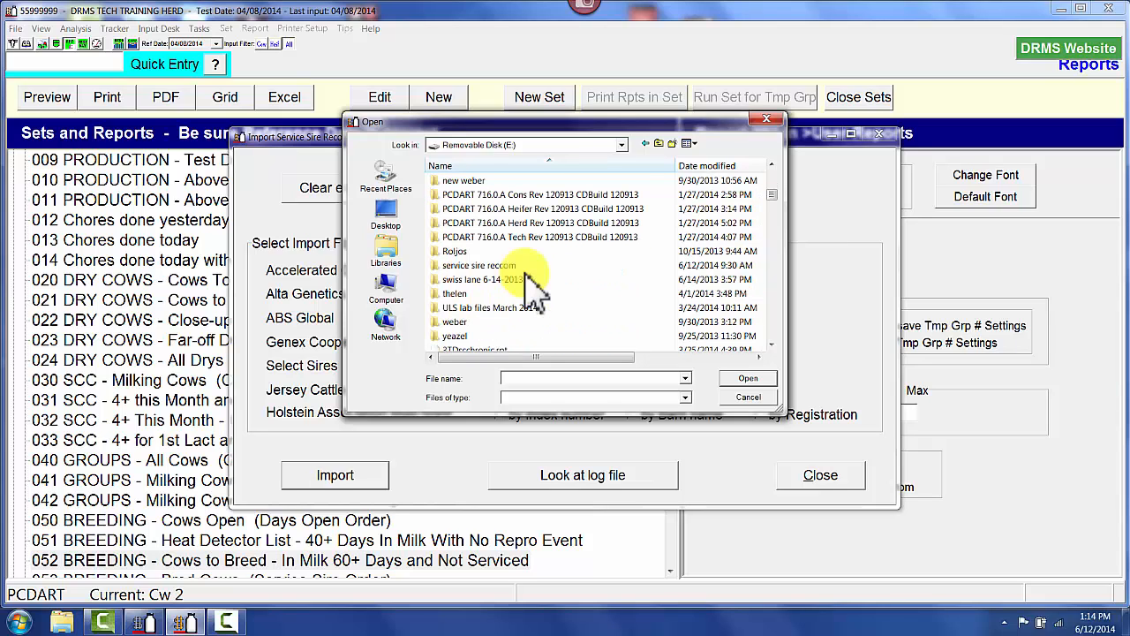
double_click(509, 266)
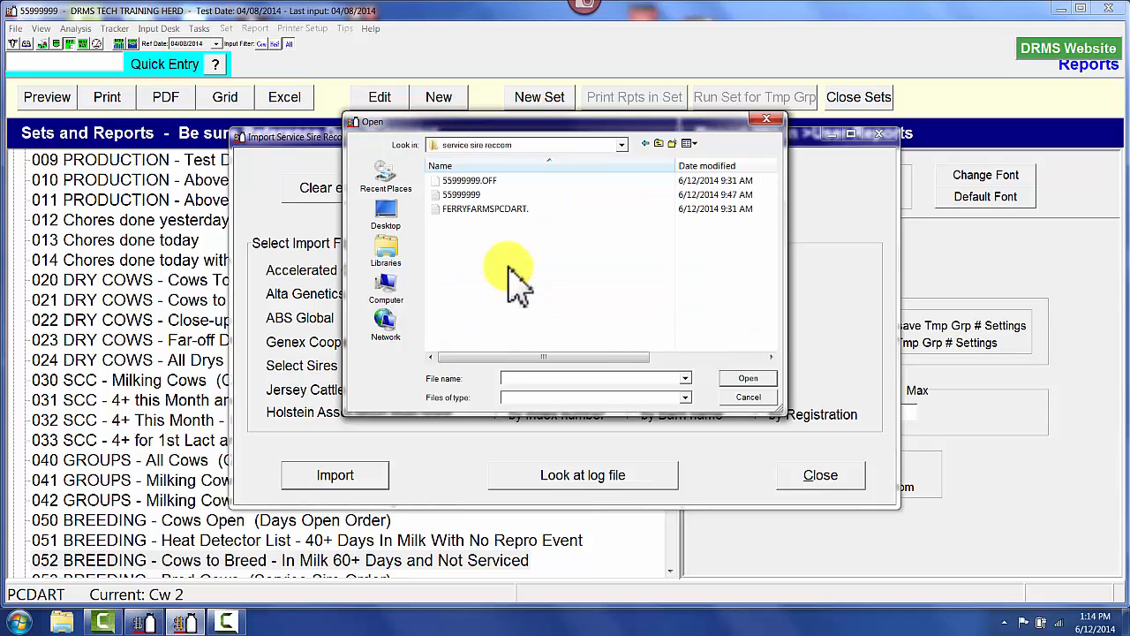
click(468, 195)
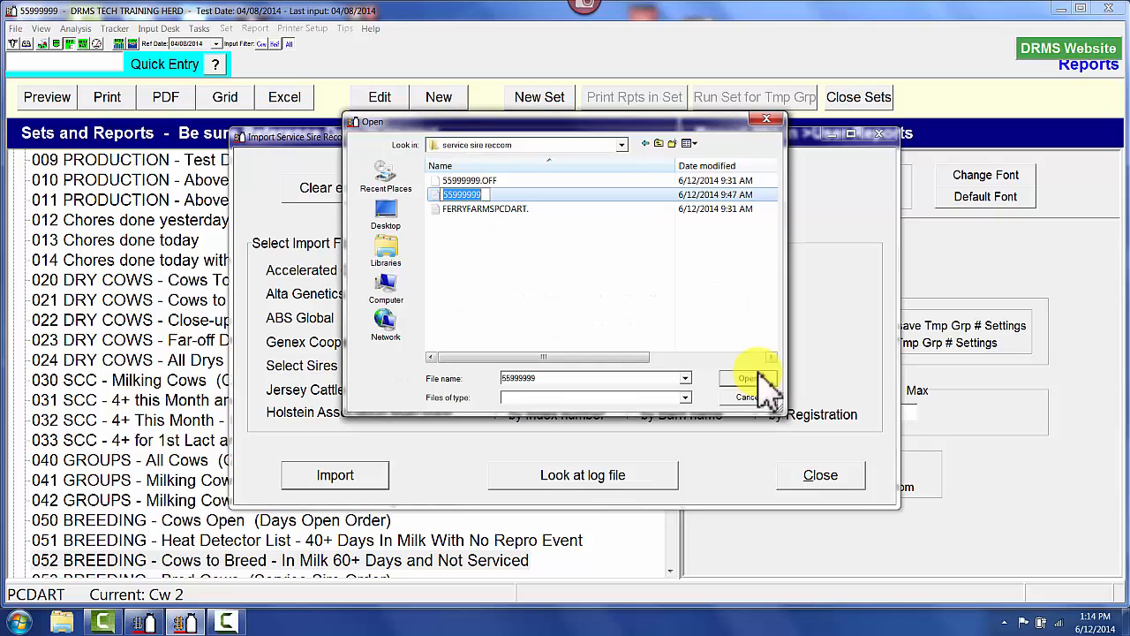
click(751, 378)
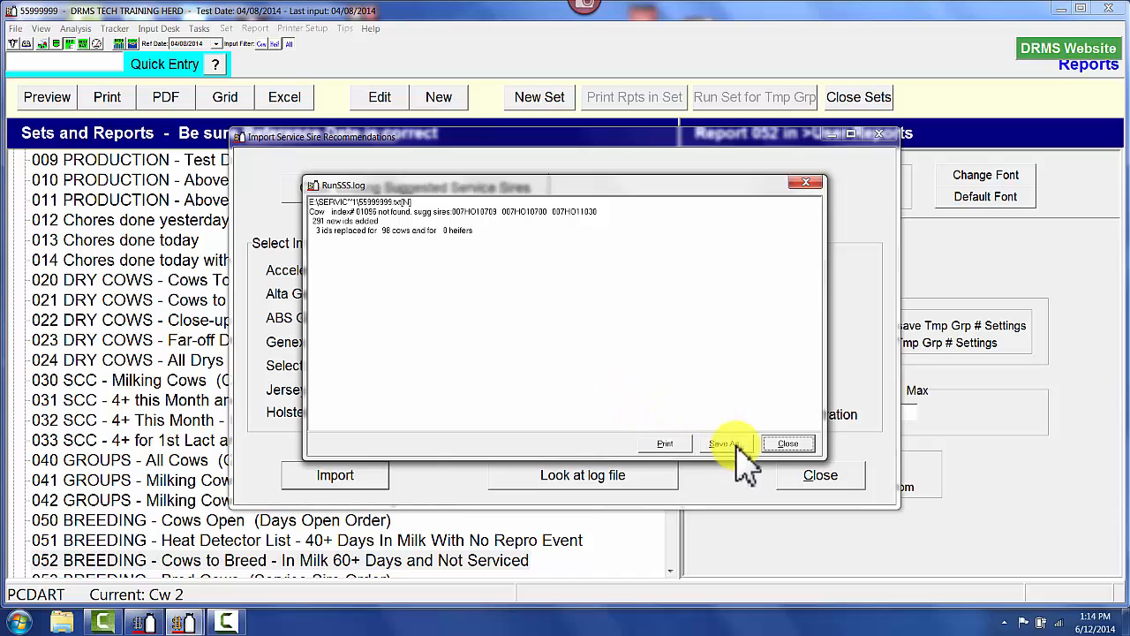
click(788, 444)
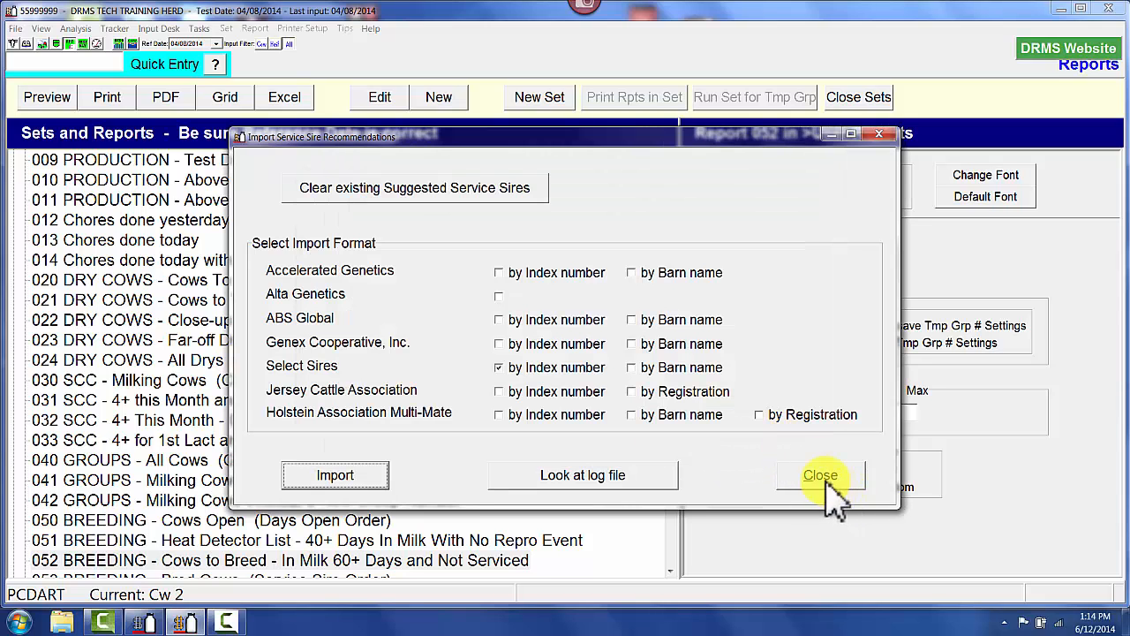
click(821, 475)
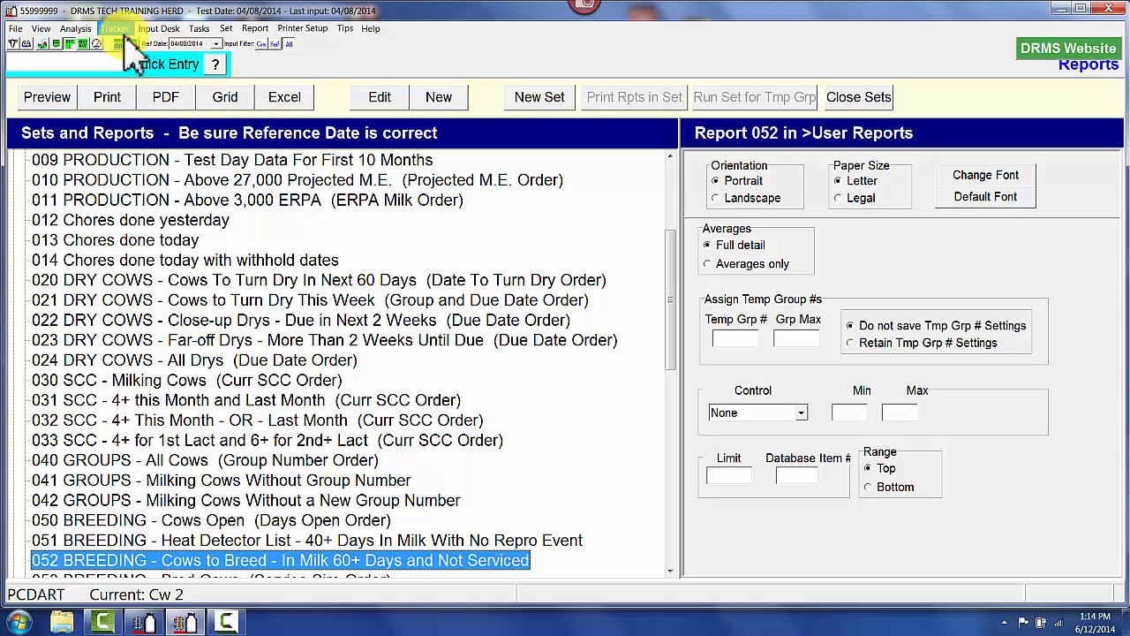
Step: Check the suggested service sires in the identification and genetics details of cows 2 and 3, and close the cow record
click(12, 44)
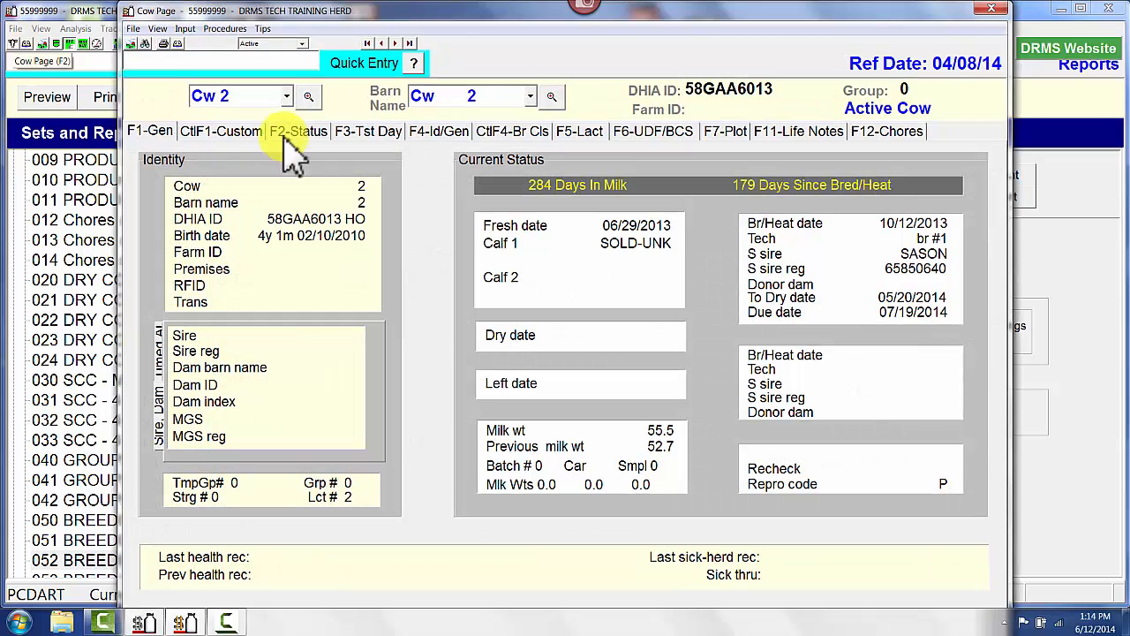
click(451, 132)
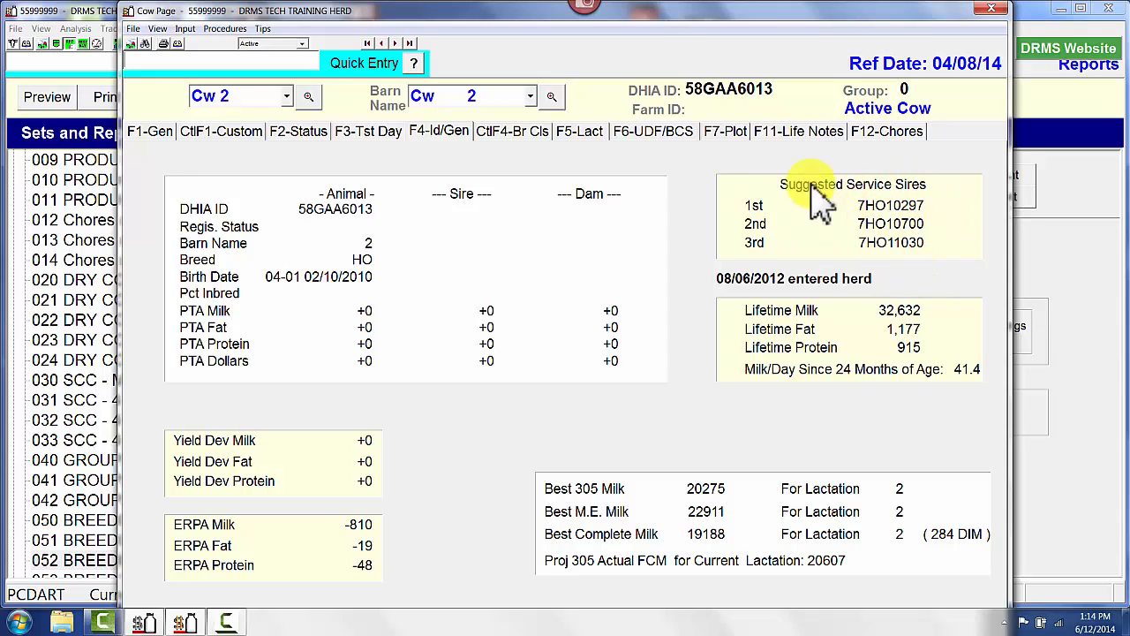
click(396, 42)
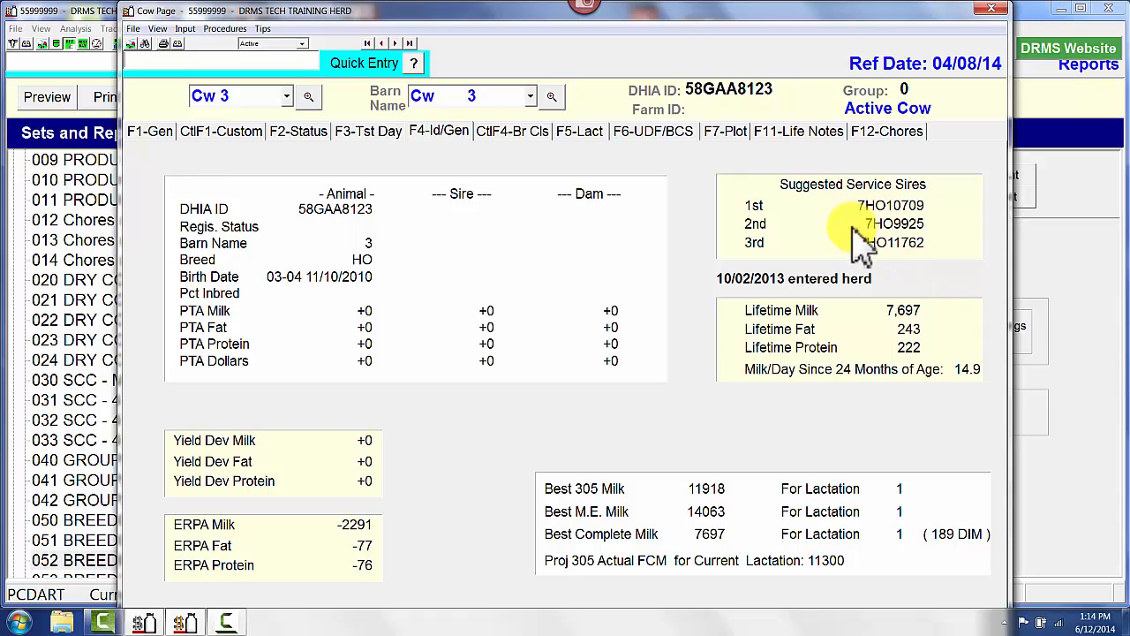
click(995, 13)
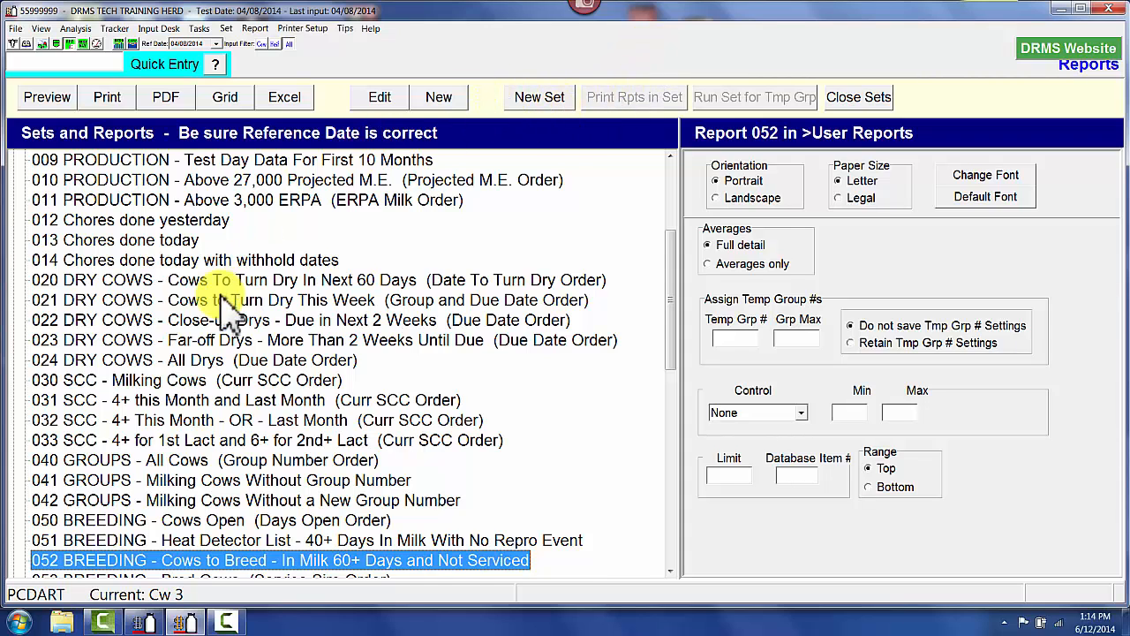
Step: Add database items 308, 309 and 310 (suggested service sires 1 to 3) to report 052, BREEDING - Cows to Breed
scroll(222, 512, down, 1)
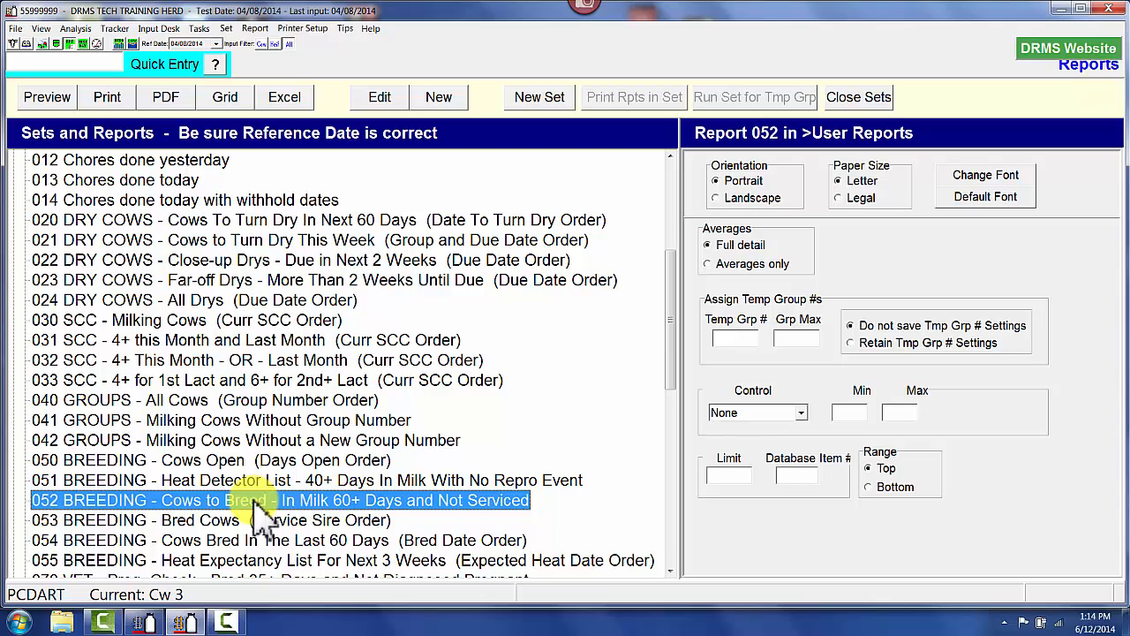
click(378, 99)
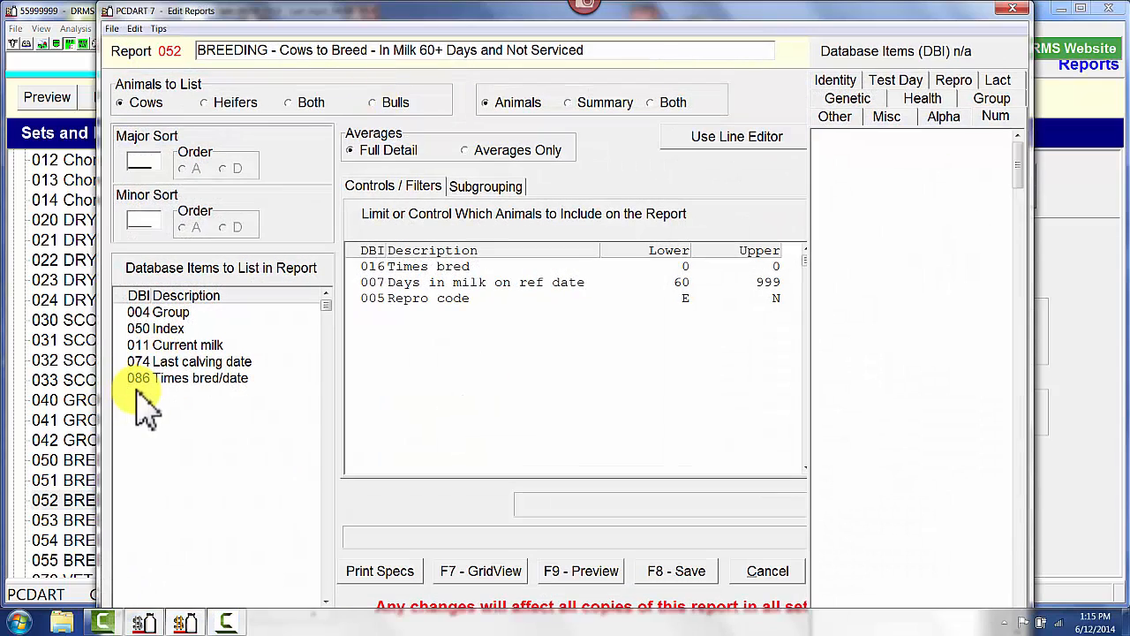
click(141, 406)
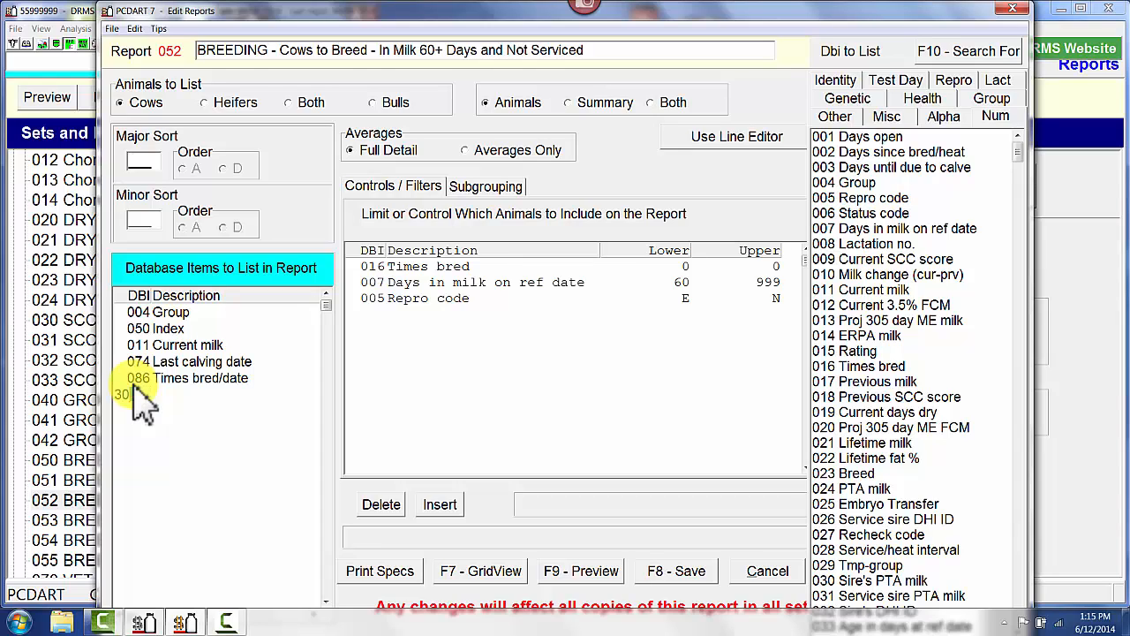
key(Return)
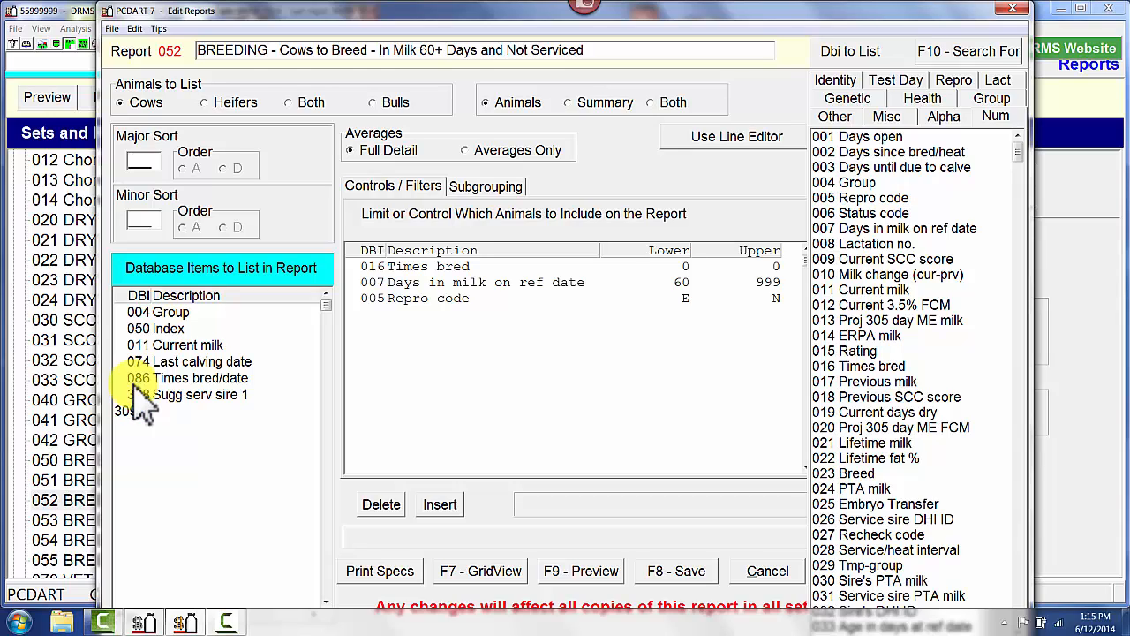
key(Return)
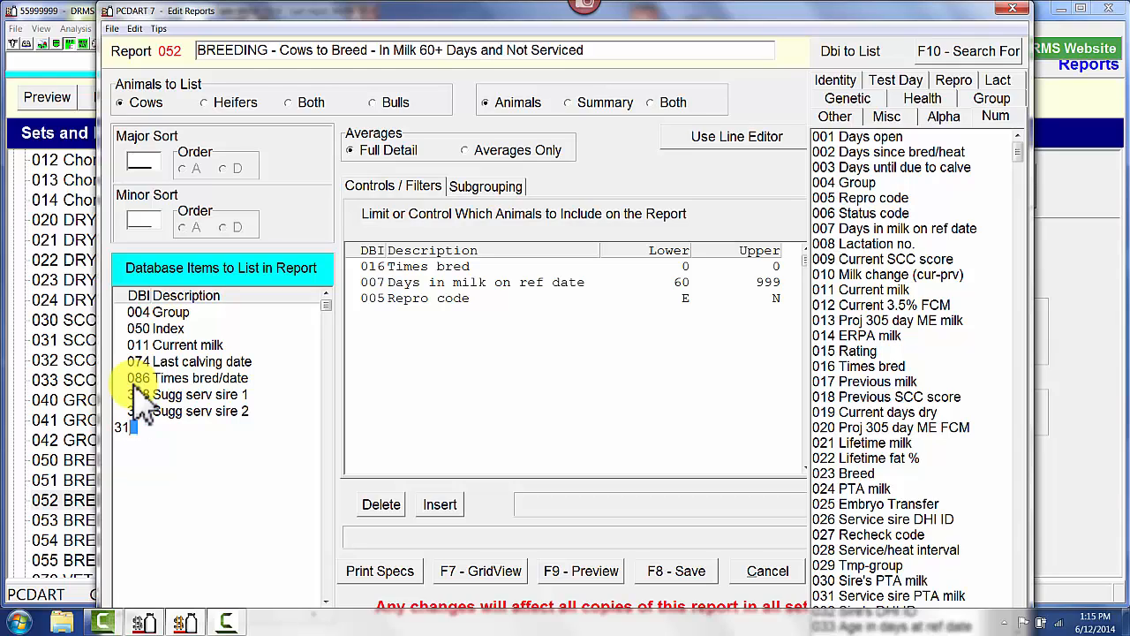
text(310)
key(Return)
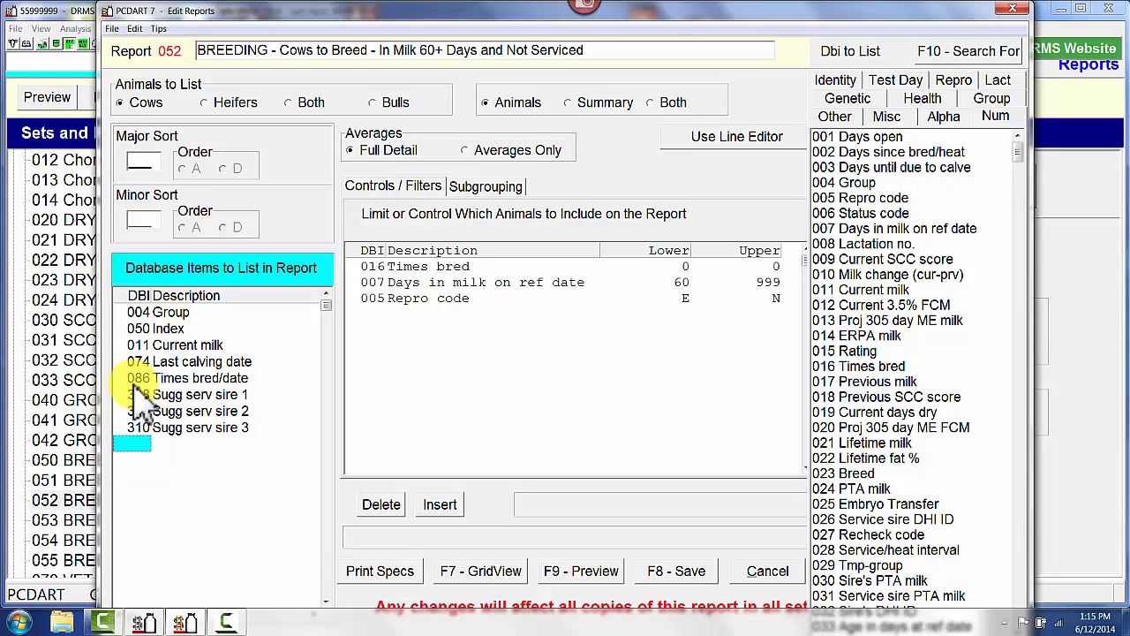
Step: Preview the edited Cows to Breed report, close the preview, and save the report changes
click(590, 572)
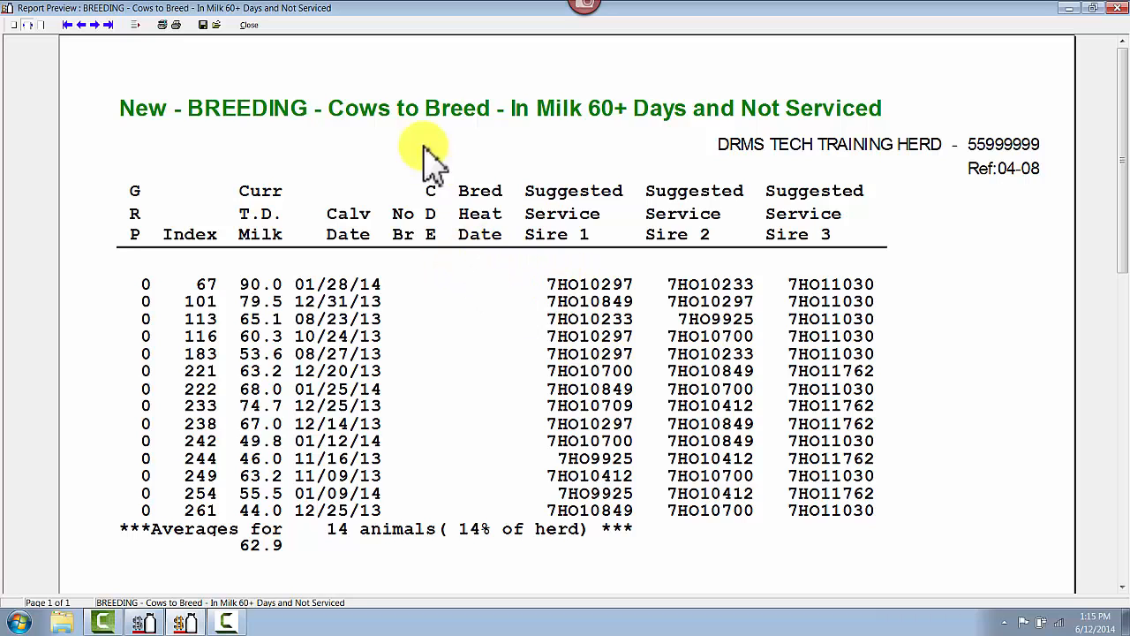
click(251, 27)
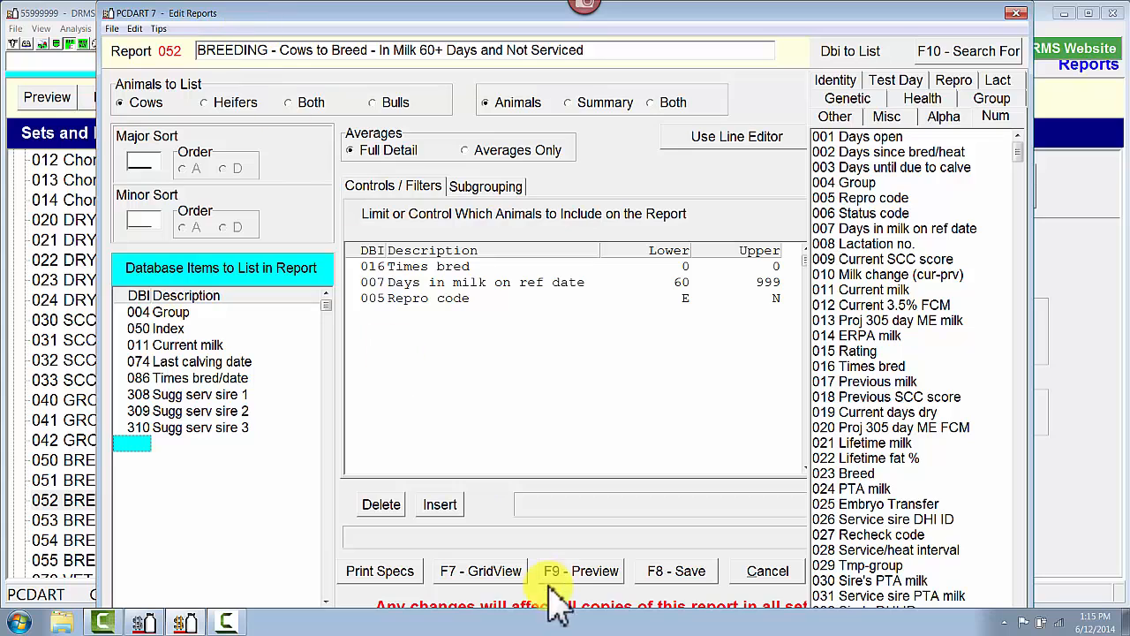
click(681, 569)
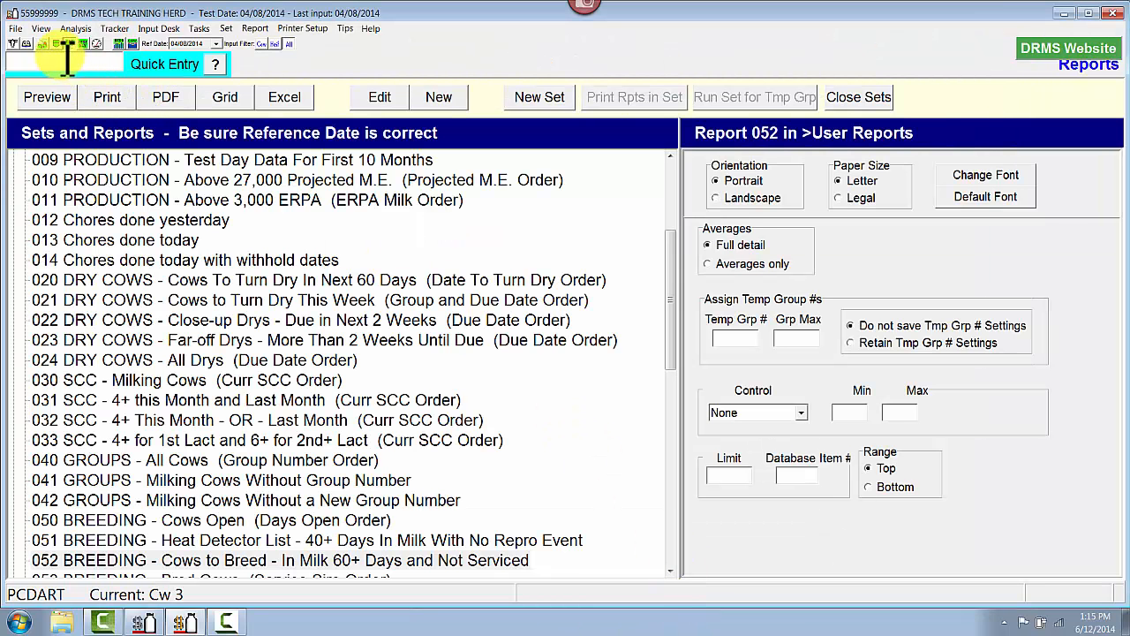
Step: Start a Bred entry for cows 101 and 113, applied to each animal individually
click(27, 44)
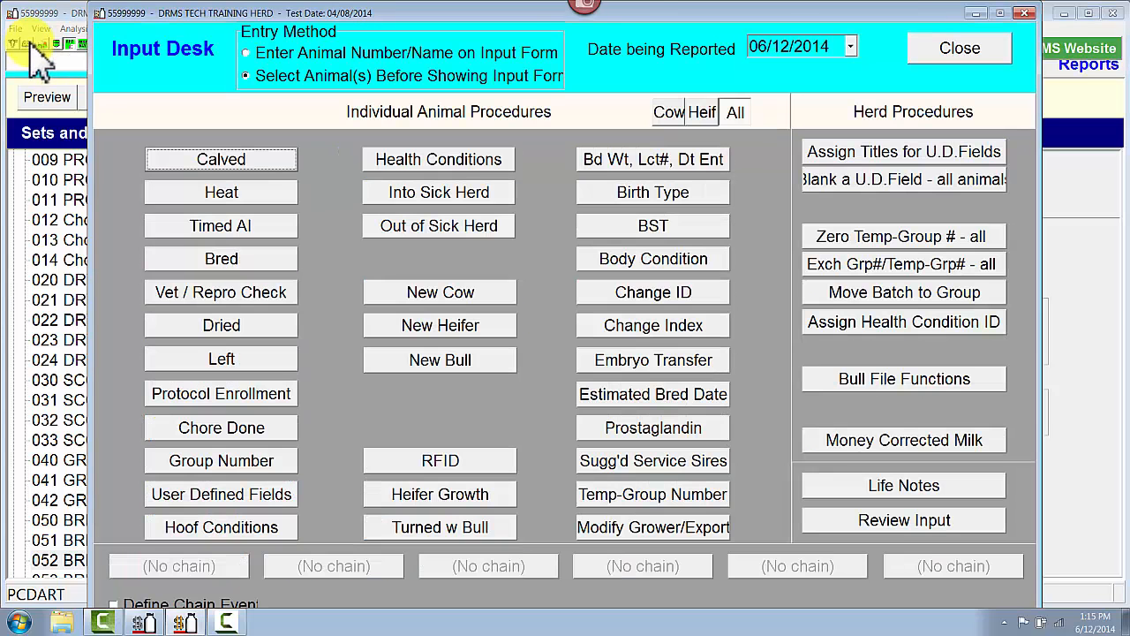
click(221, 260)
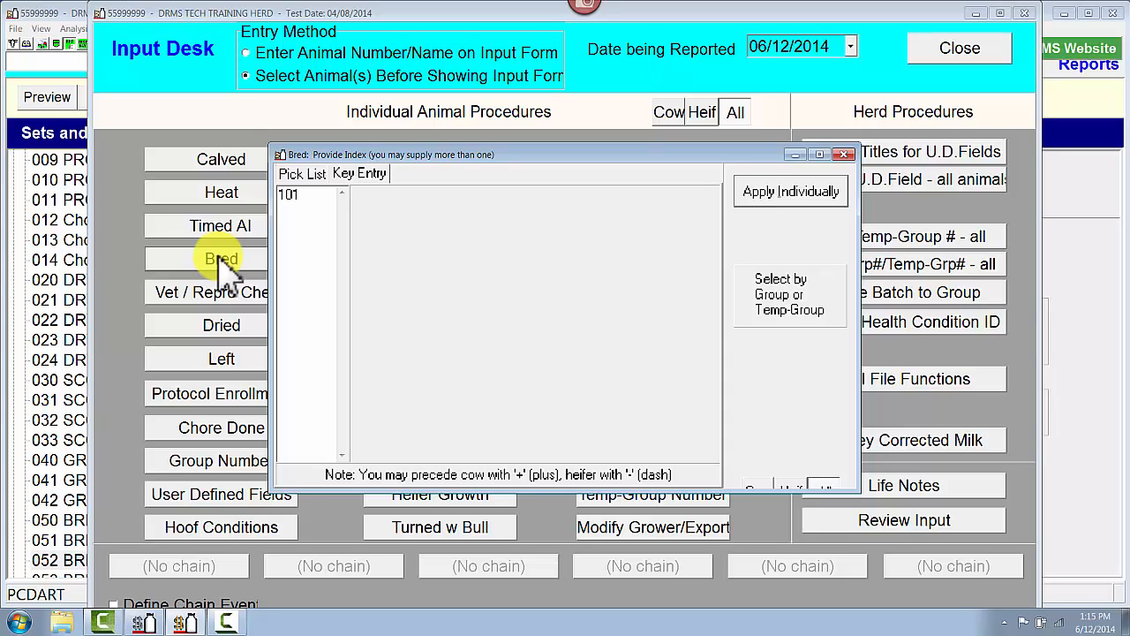
key(Return)
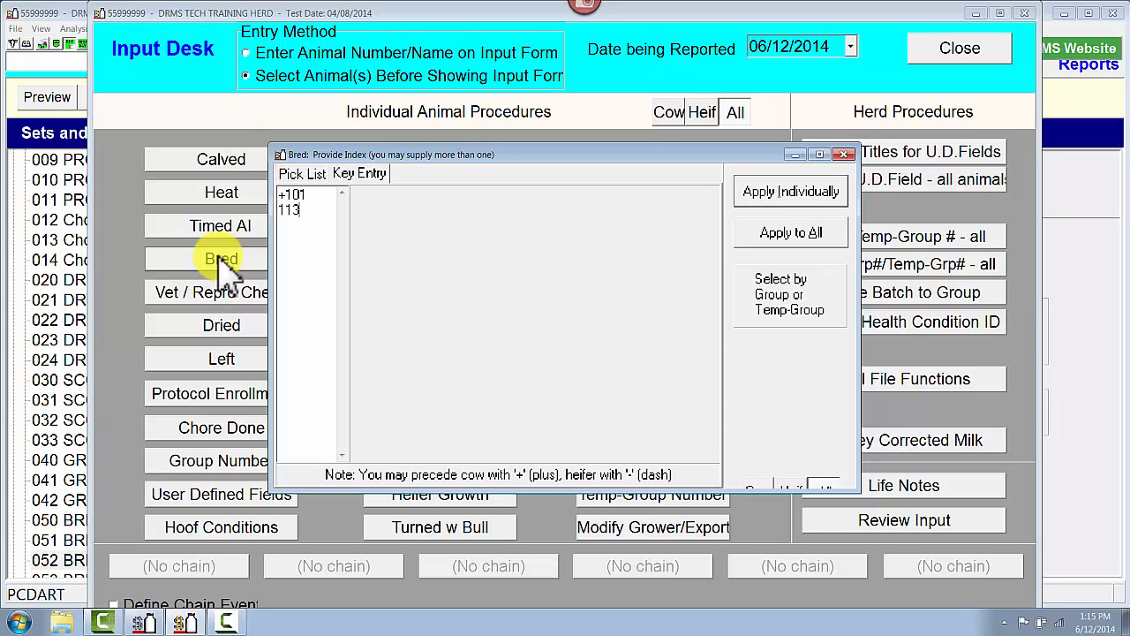
click(799, 193)
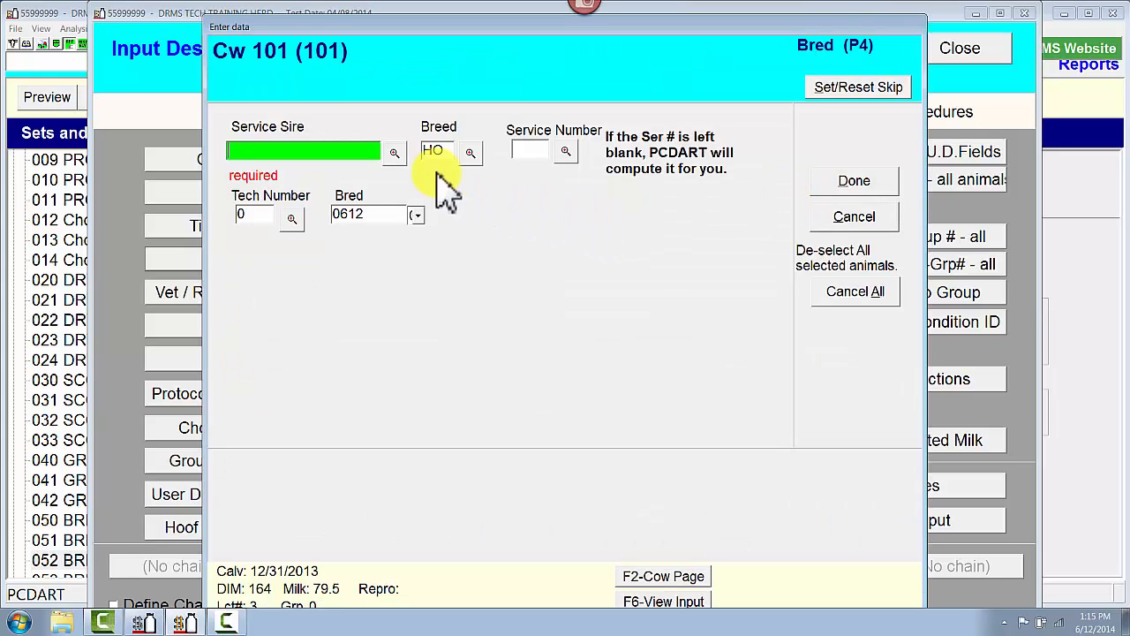
Step: Record cow 101's breeding with suggested service sire 7HO10849, accepting the entry despite the bull file warning
click(393, 152)
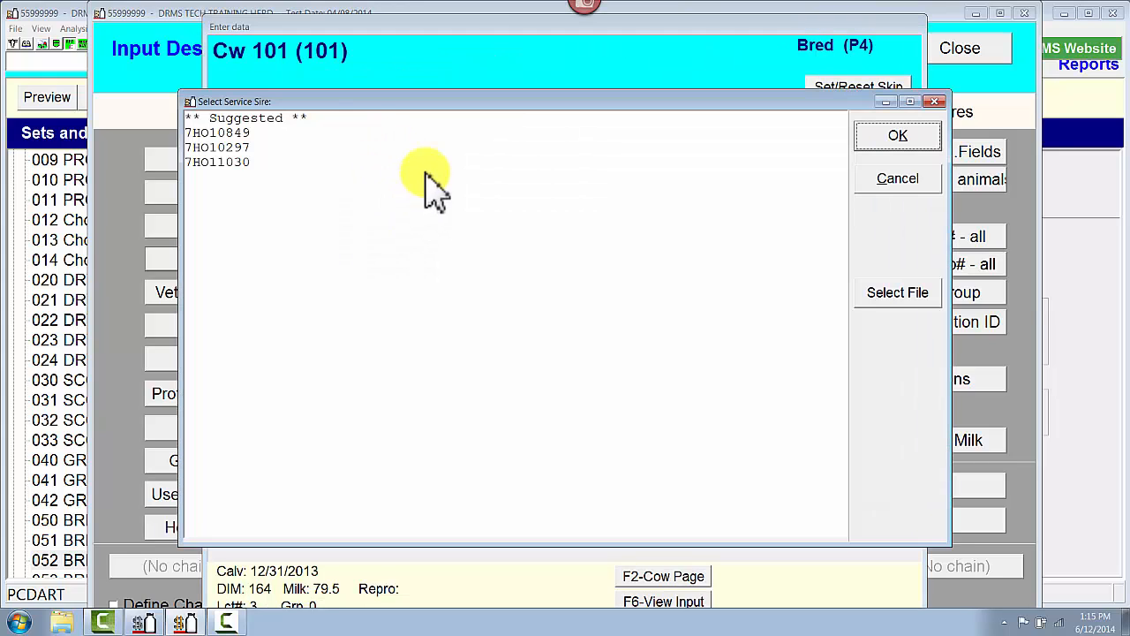
double_click(224, 132)
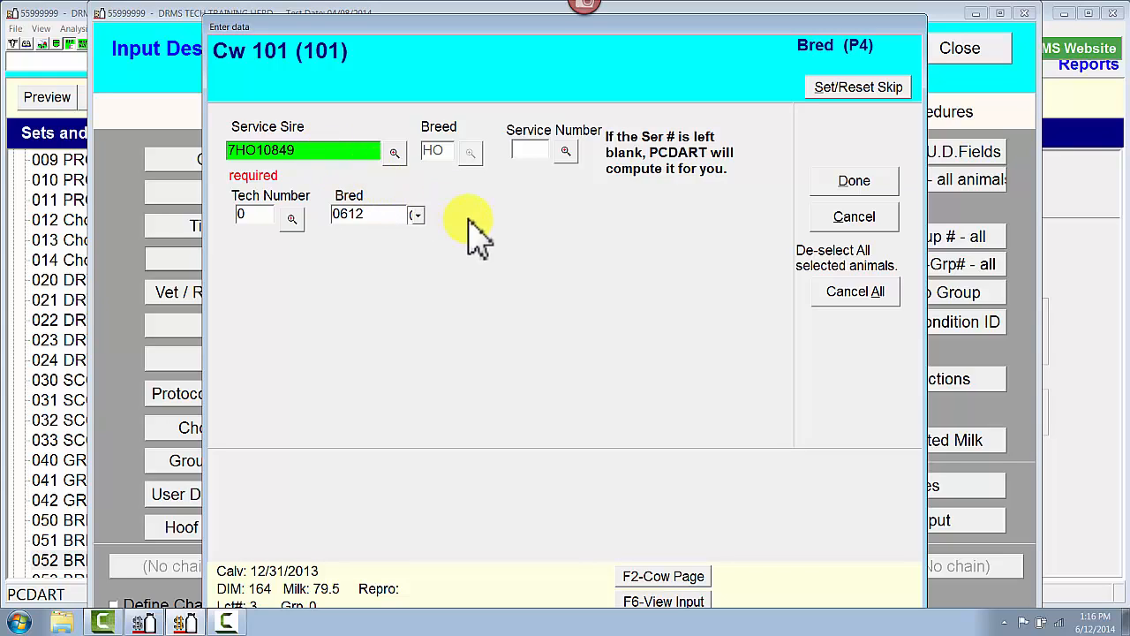
click(855, 181)
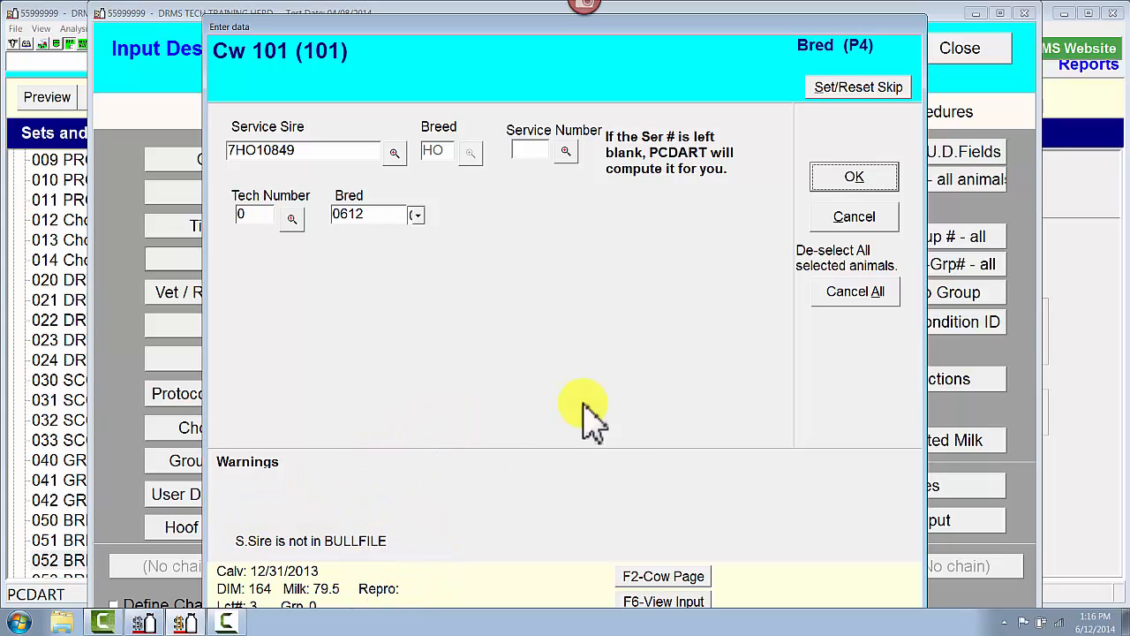
click(852, 180)
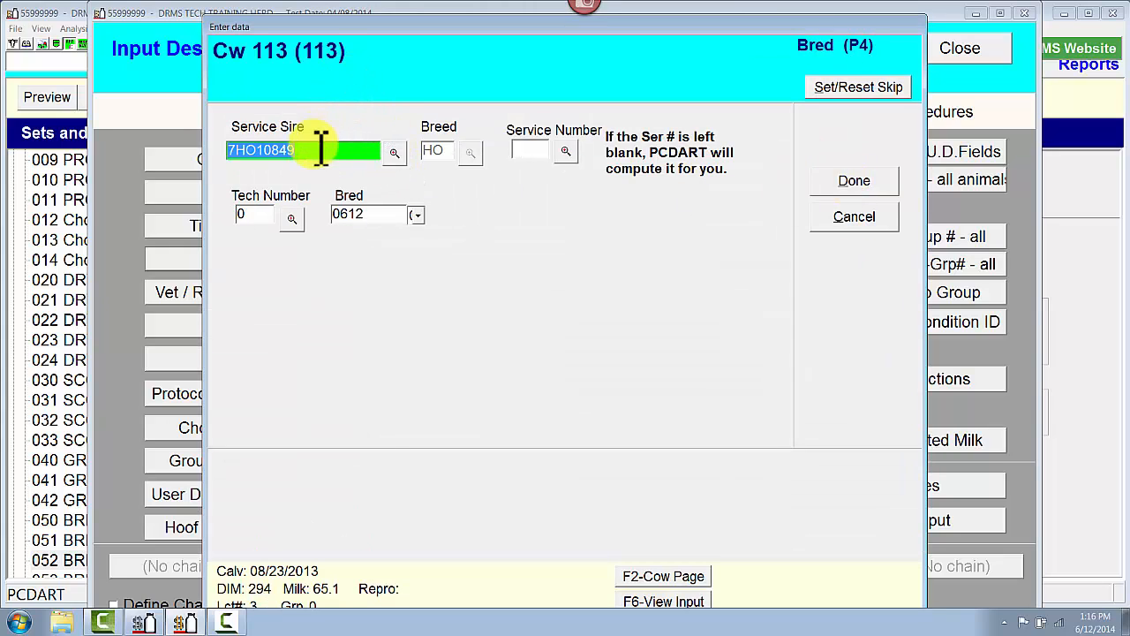
Step: Record cow 113's breeding with service sire 7HO10849, and close the Bred entry and the Input Desk
click(853, 185)
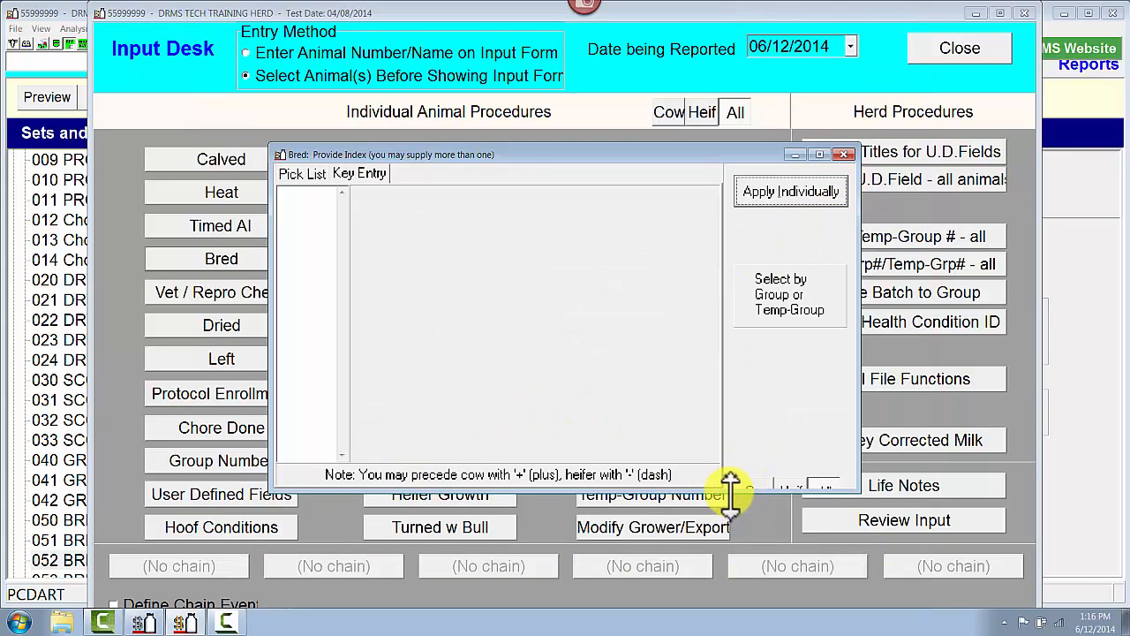
click(845, 154)
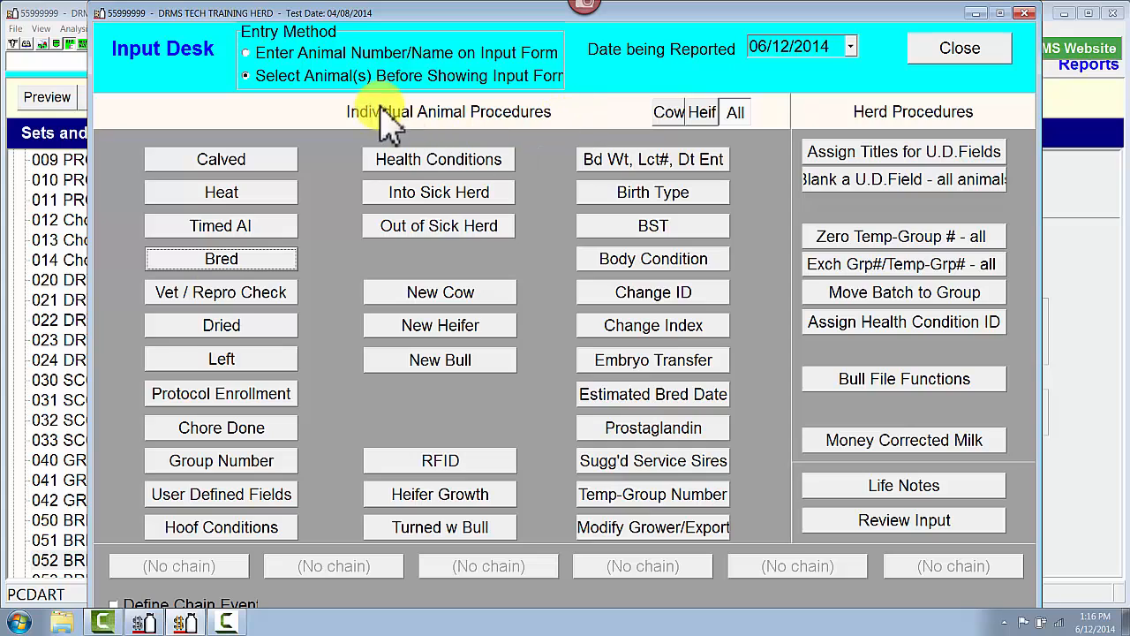
click(971, 53)
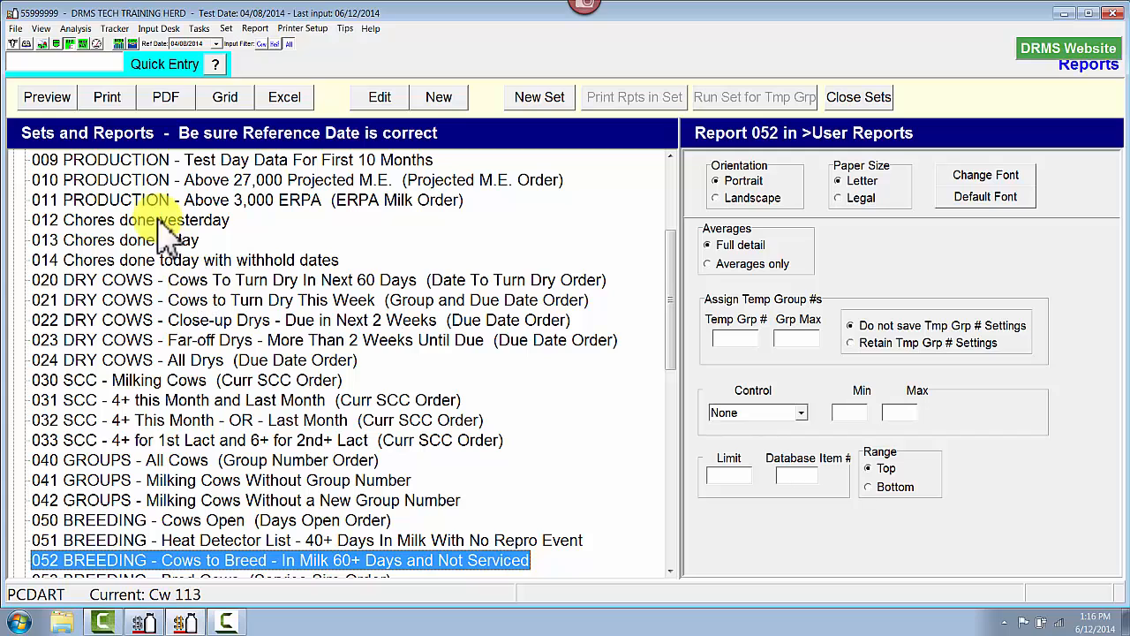
Step: Examine cow 165's three suggested service sires in the Input Desk's individual entry form, and leave it without saving, closing the Input Desk
click(26, 43)
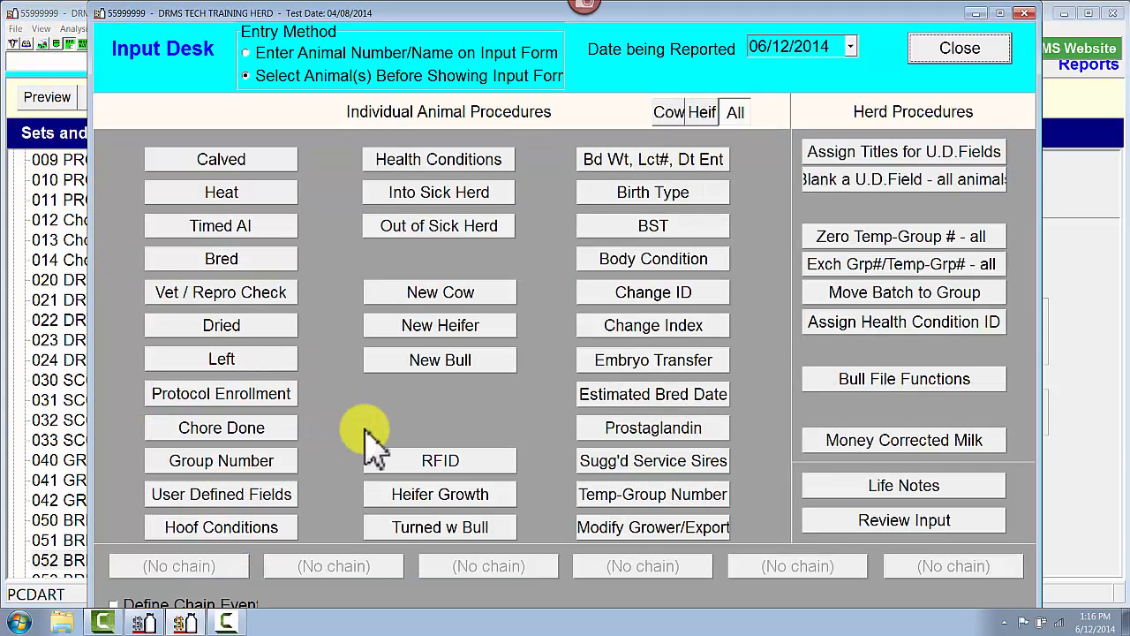
click(658, 461)
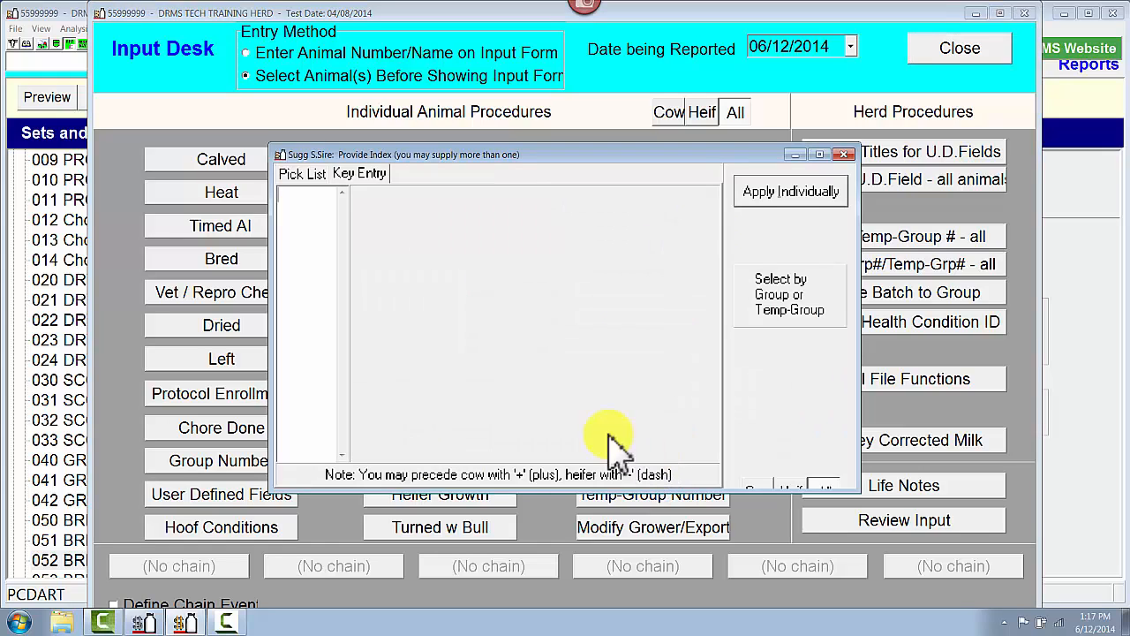
click(311, 258)
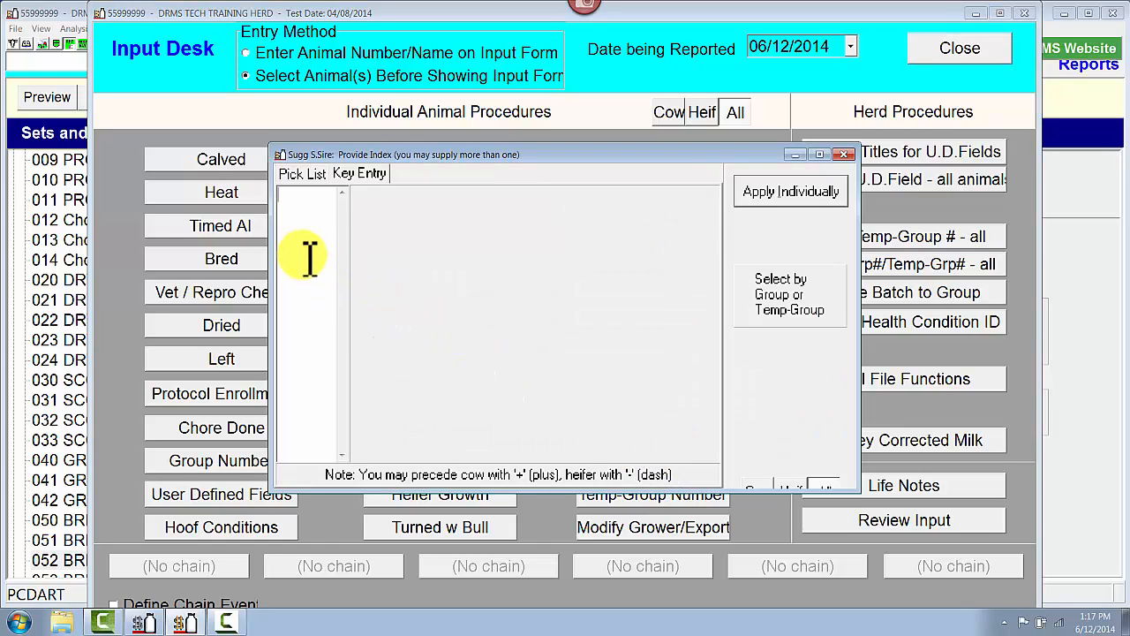
text(165)
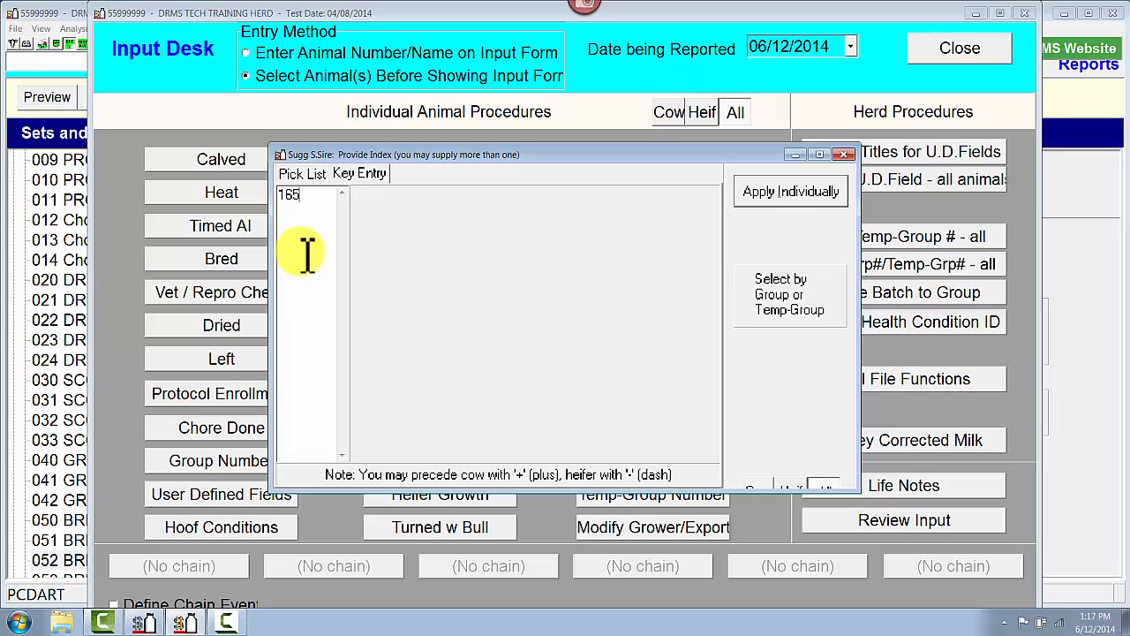
click(760, 191)
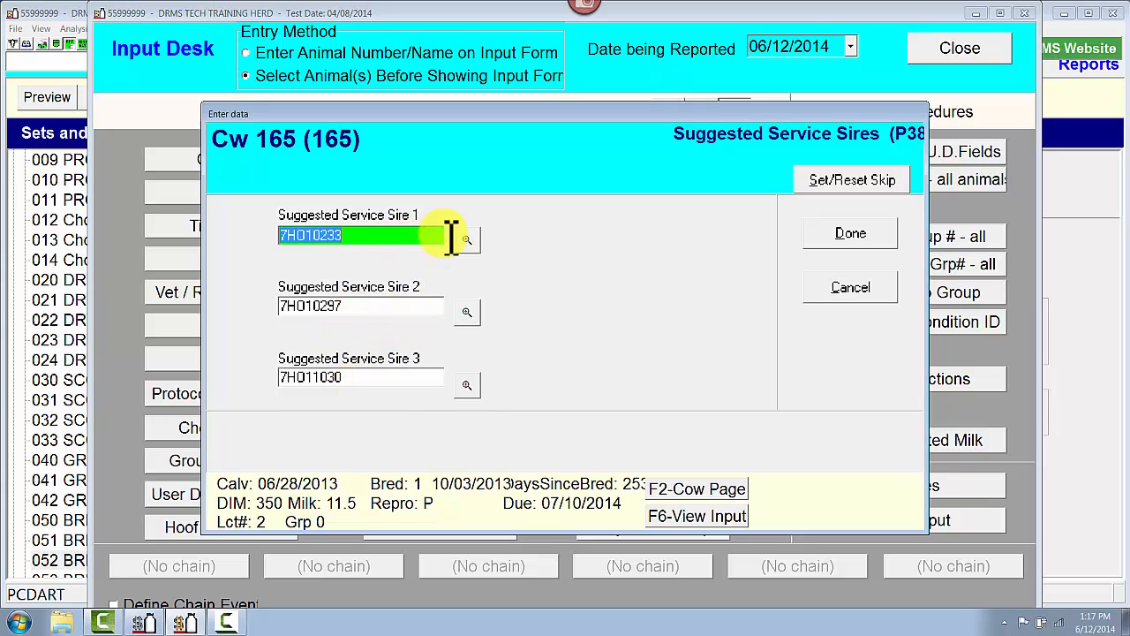
click(834, 286)
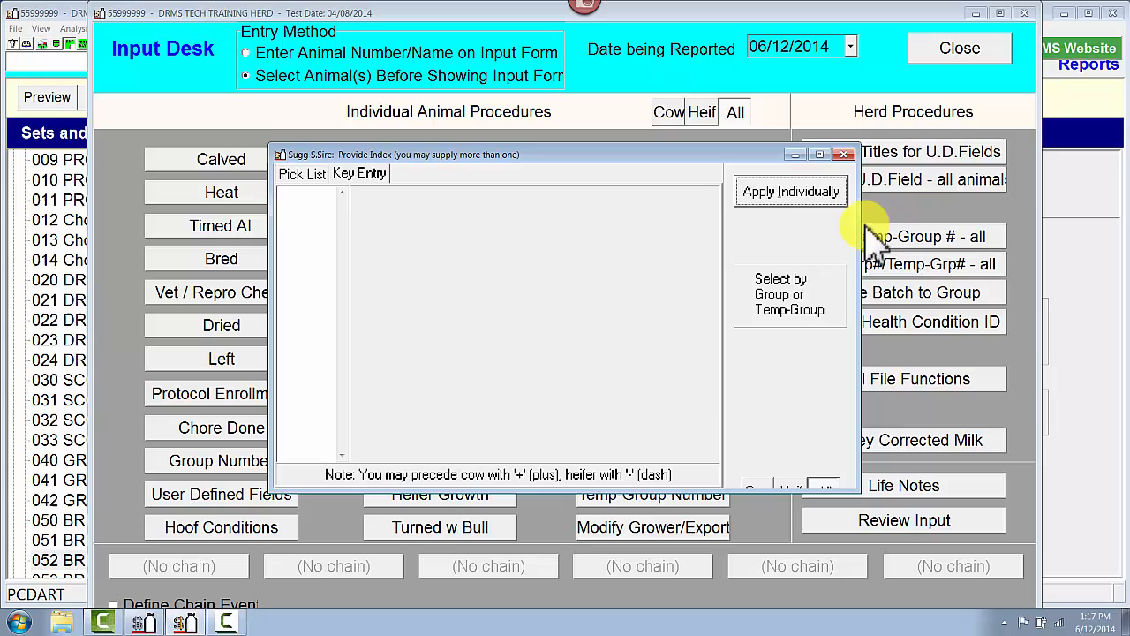
click(845, 155)
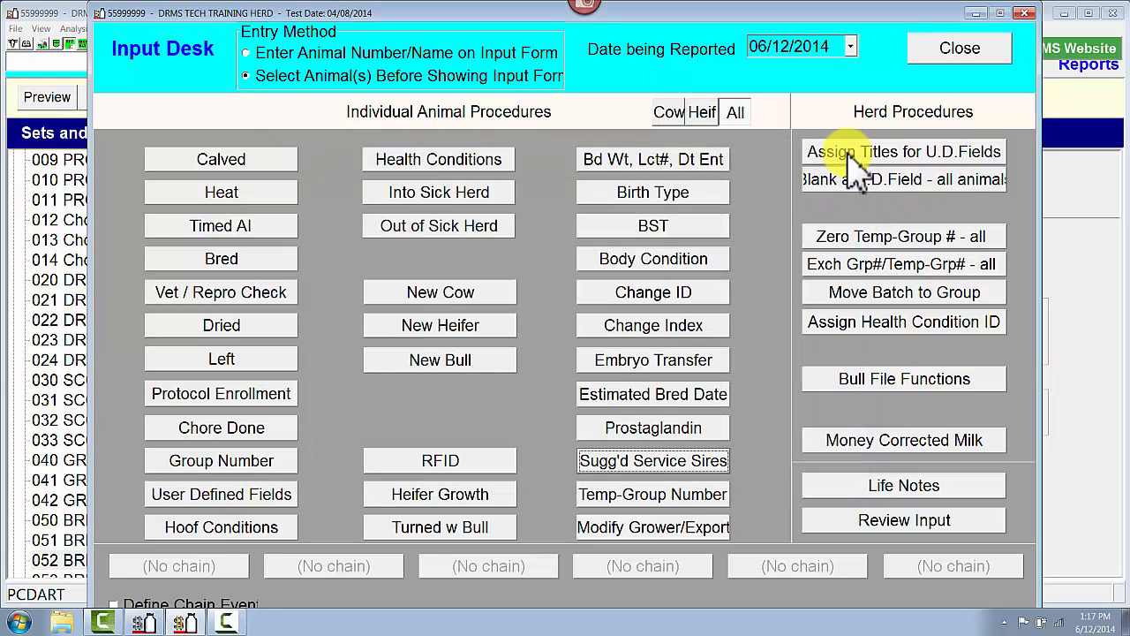
click(961, 53)
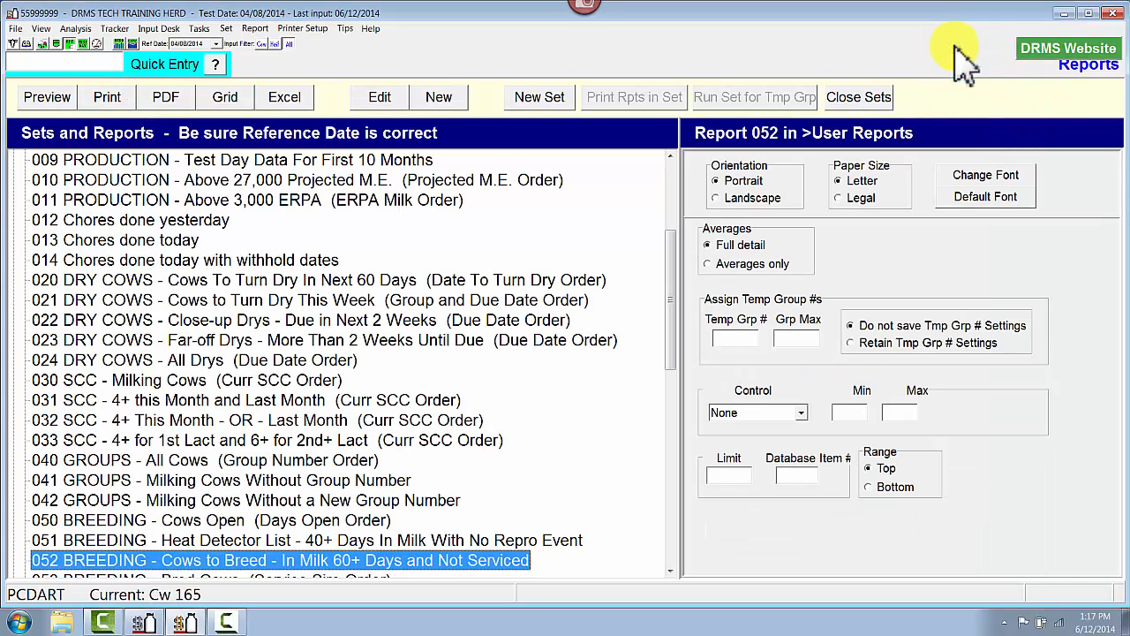